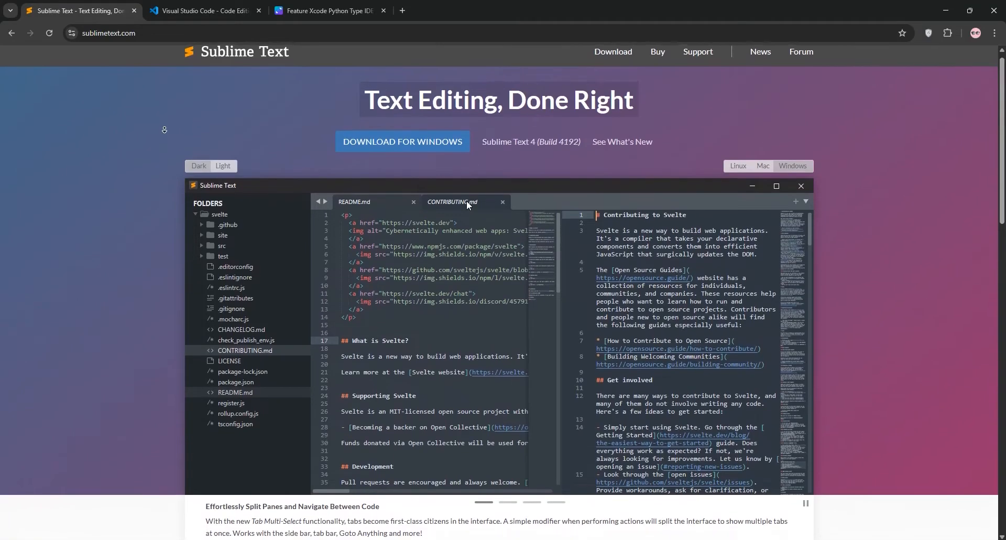
scroll(164, 128, "down", 1)
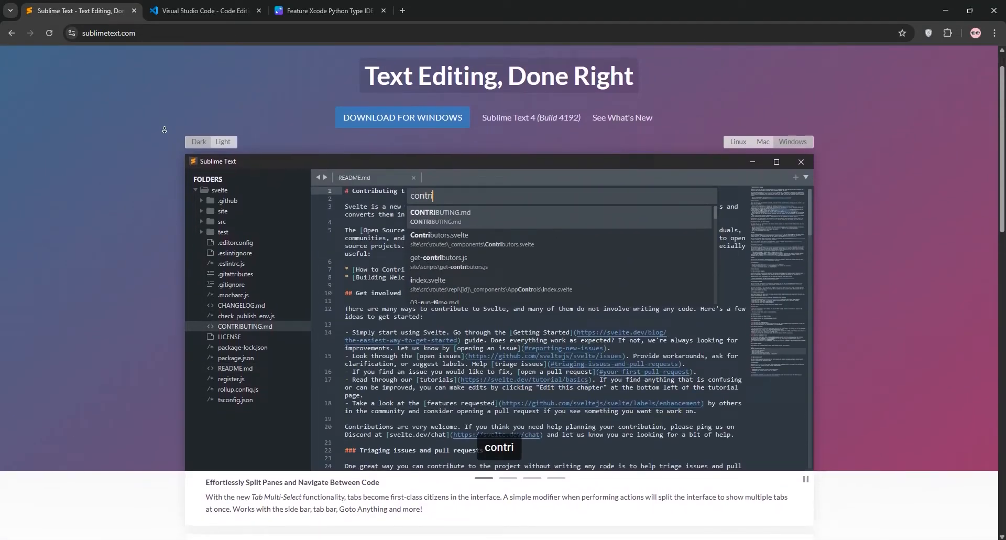
scroll(164, 129, "down", 1)
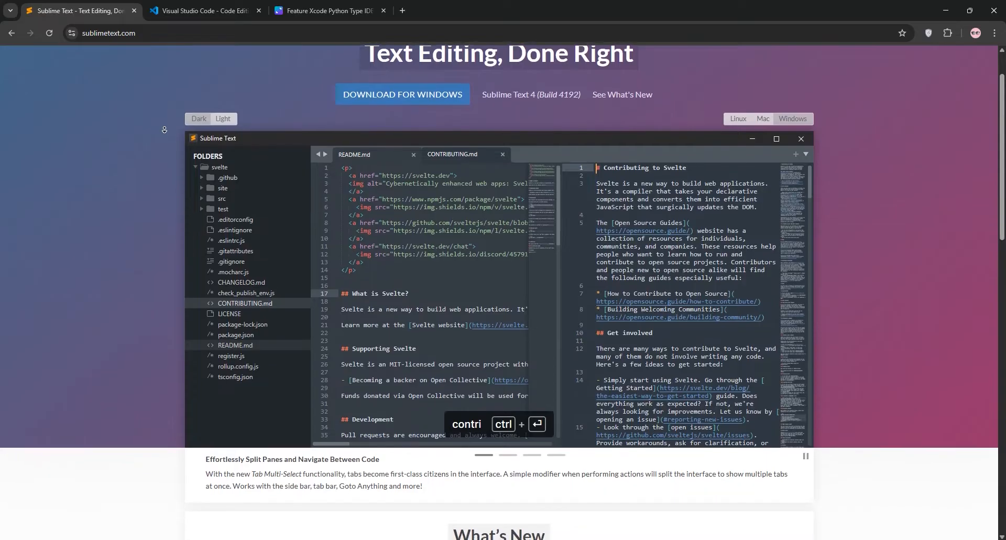
scroll(165, 129, "down", 1)
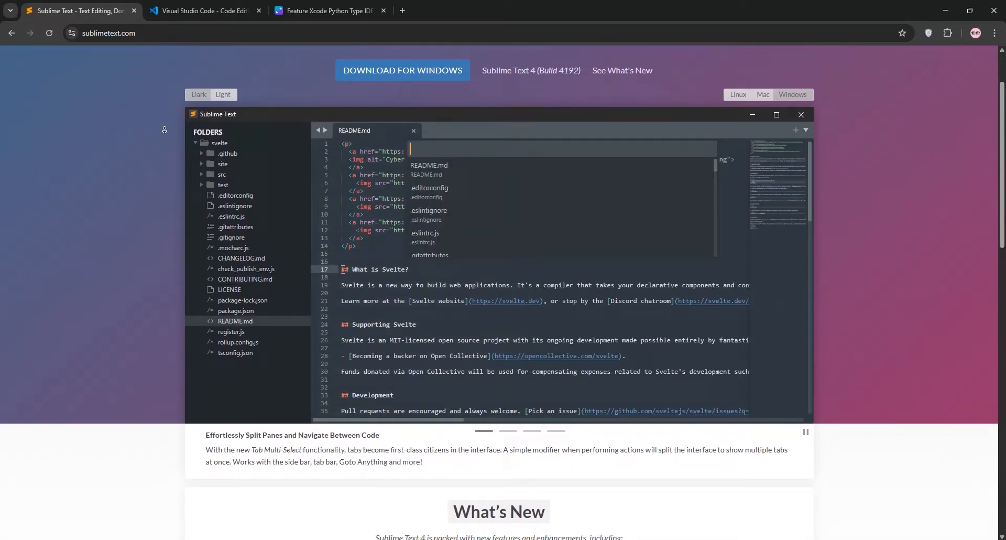
scroll(164, 129, "down", 1)
scroll(165, 129, "down", 1)
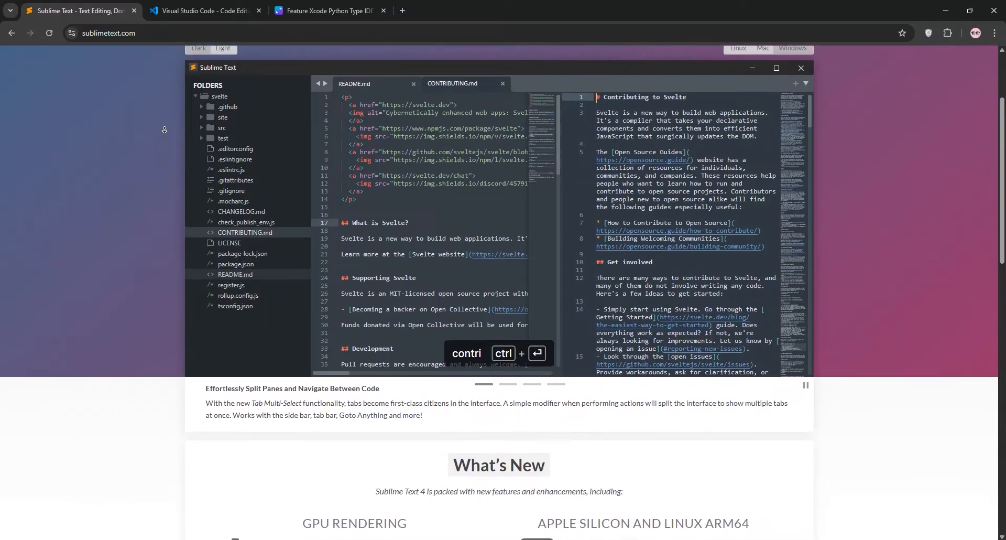
scroll(164, 130, "down", 1)
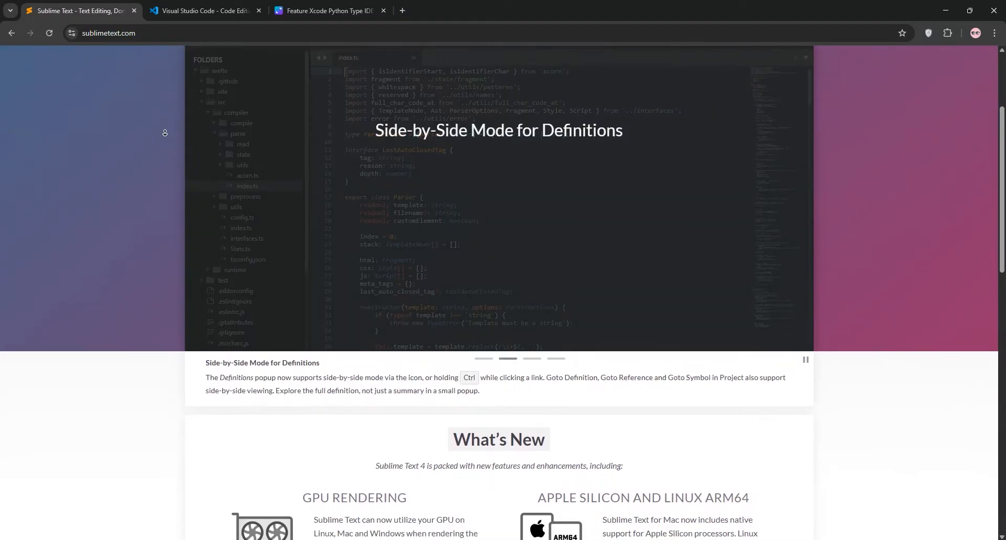
scroll(164, 133, "down", 1)
scroll(165, 132, "down", 1)
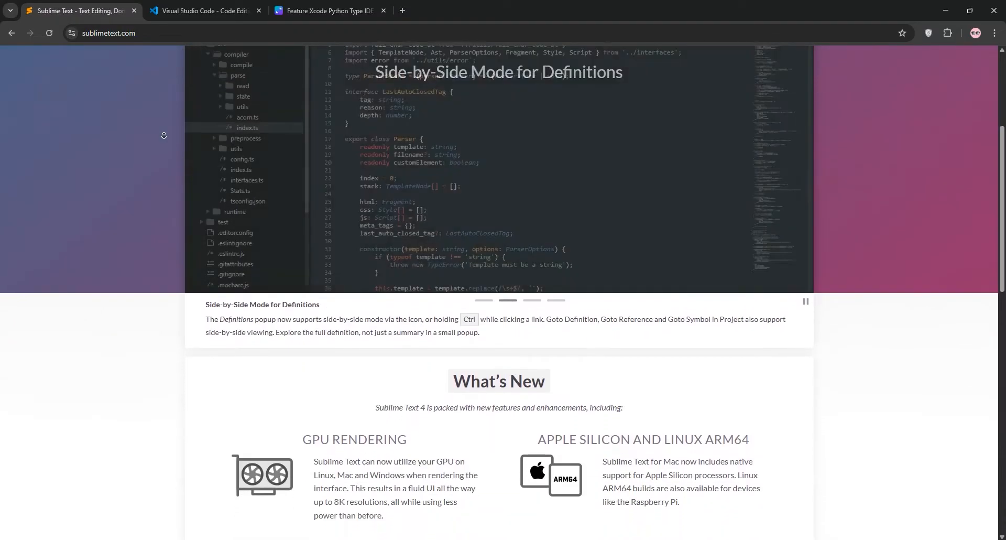
scroll(165, 135, "down", 1)
scroll(164, 135, "down", 1)
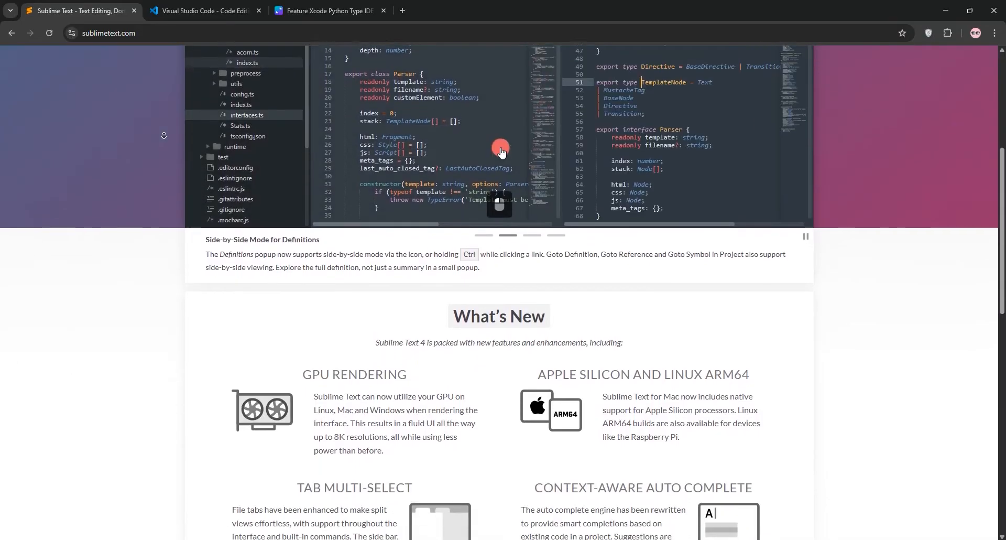
scroll(164, 135, "down", 1)
scroll(164, 136, "down", 1)
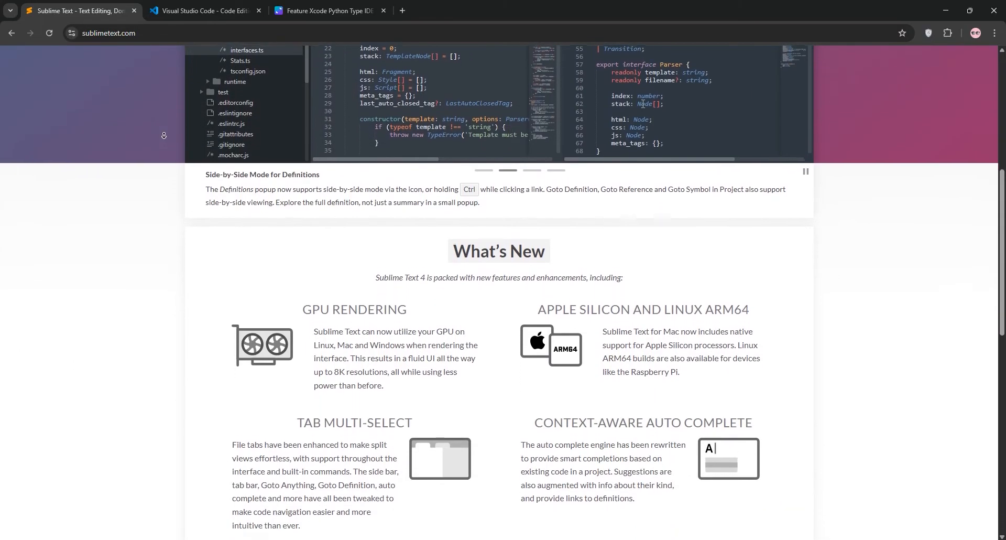
scroll(164, 135, "down", 1)
scroll(164, 135, "down", 1)
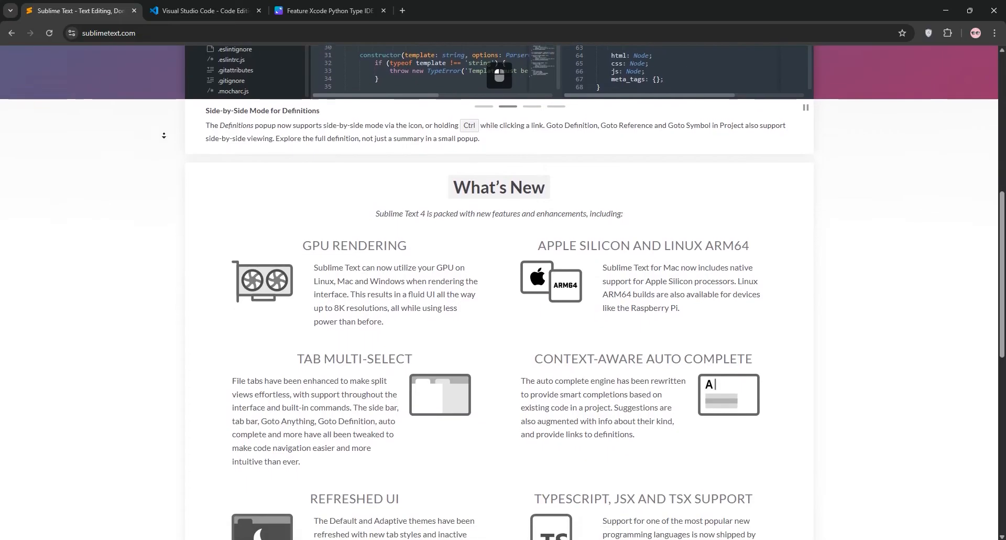
scroll(163, 135, "down", 1)
scroll(164, 135, "down", 1)
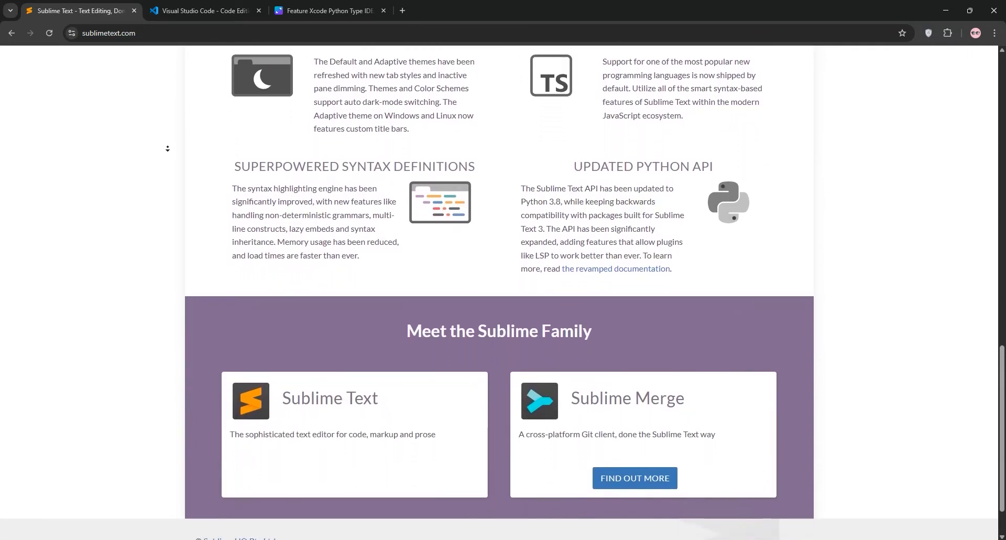
Switch from the Sublime Text page to the Visual Studio Code website.
left_click(168, 151)
Autoscroll down code.visualstudio.com to the 'Code with rich features' section.
left_click(190, 16)
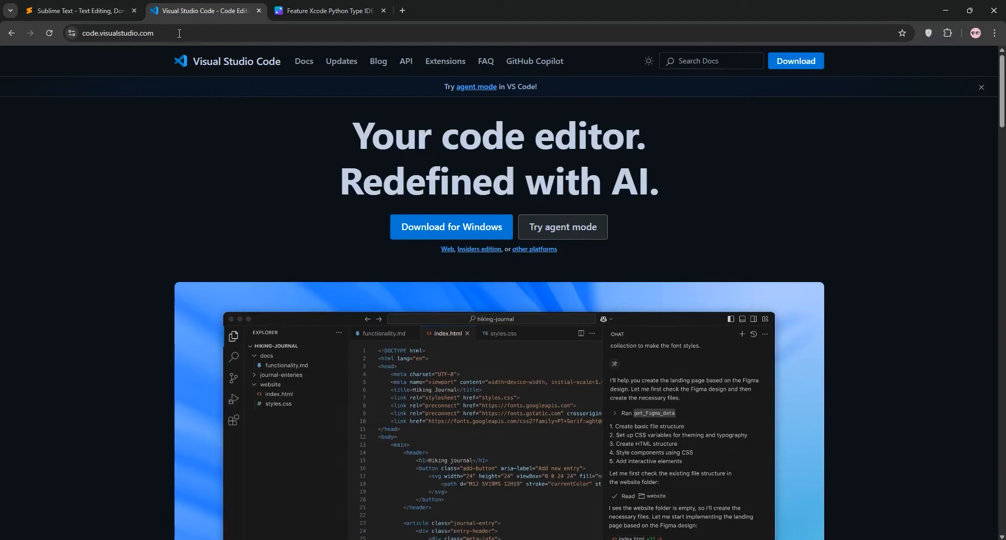
middle_click(154, 61)
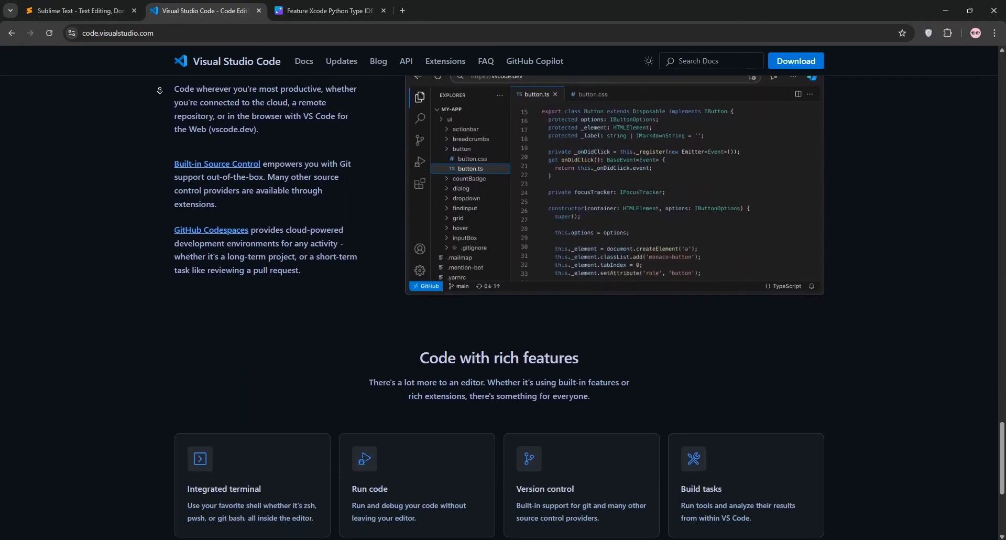
Show the Canva tab with the Sublime Text vs VS Code comparison table.
left_click(328, 10)
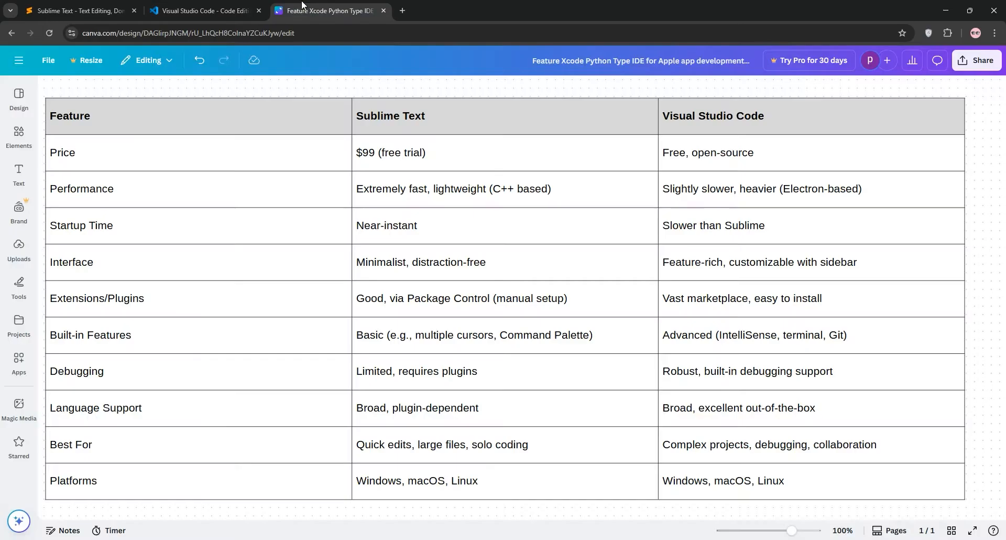